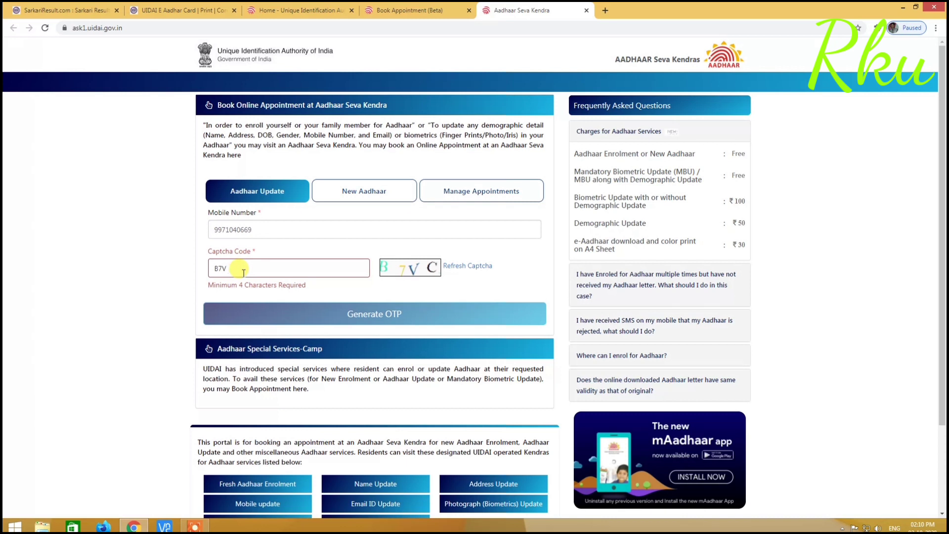
# Fill in the refreshed captcha and request a one-time password for the mobile number
pyautogui.write('C')
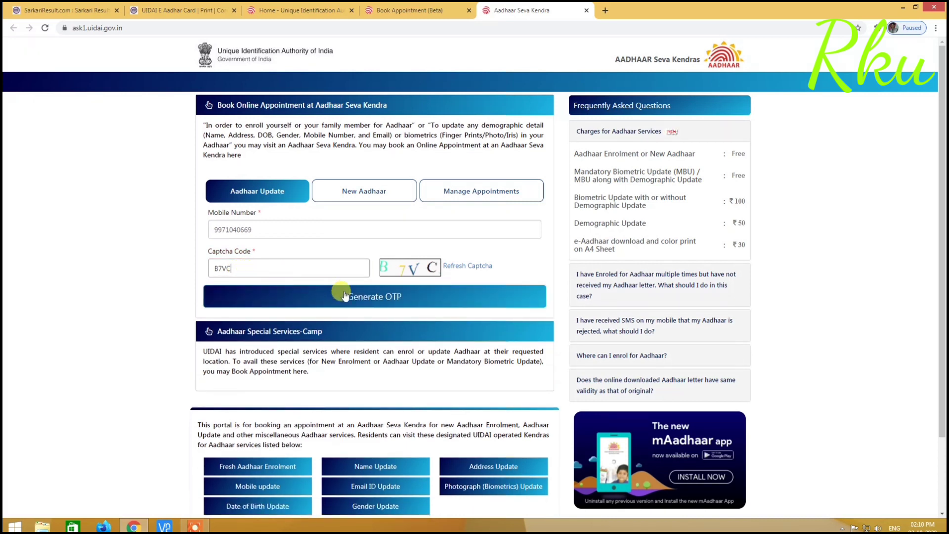
pyautogui.click(376, 295)
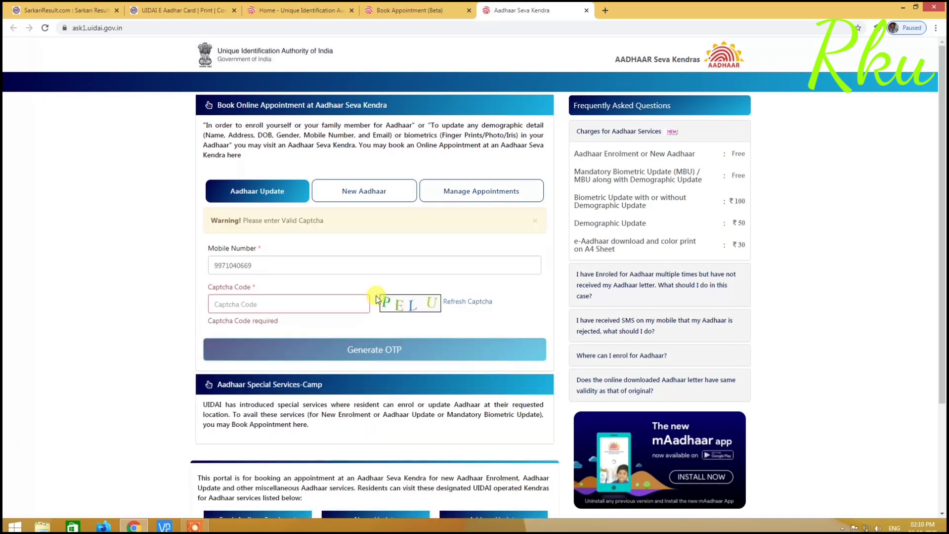
pyautogui.click(245, 305)
pyautogui.write('P')
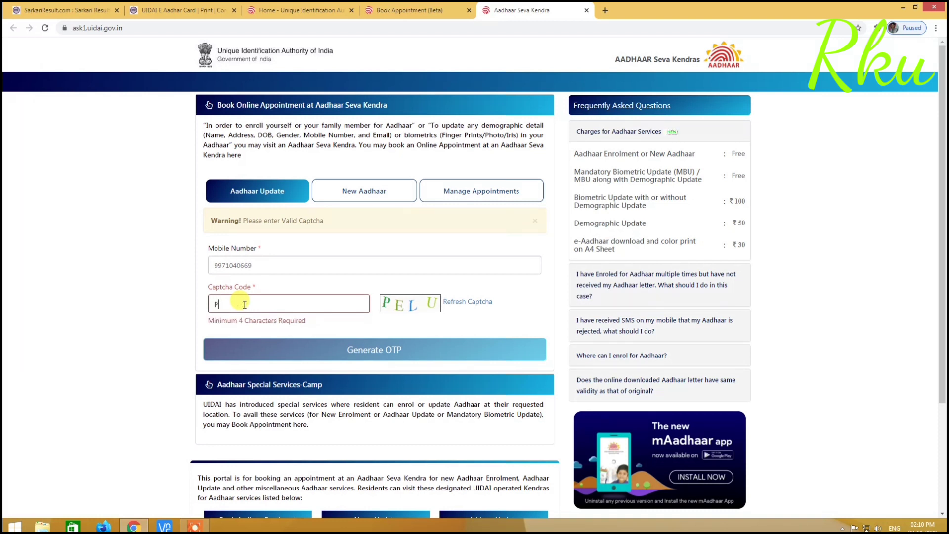
pyautogui.write('ELU')
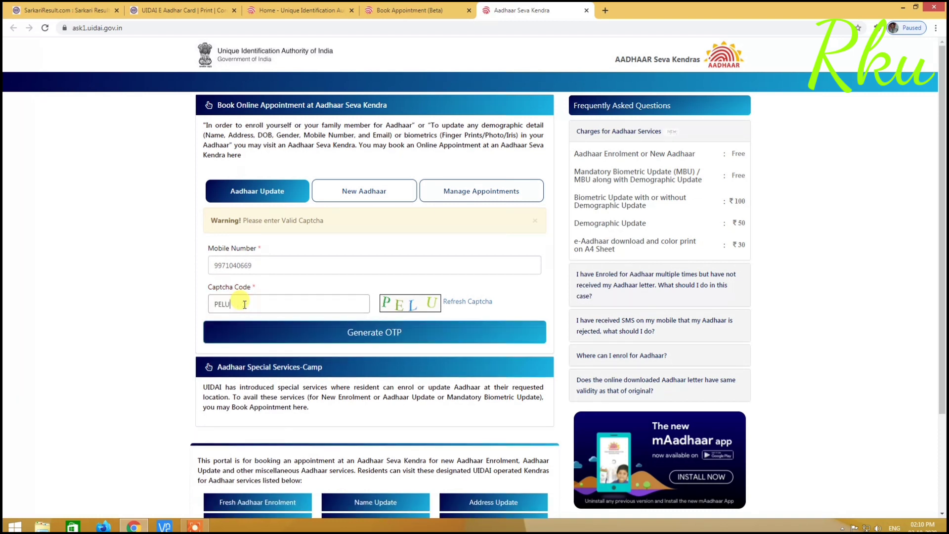
pyautogui.click(368, 331)
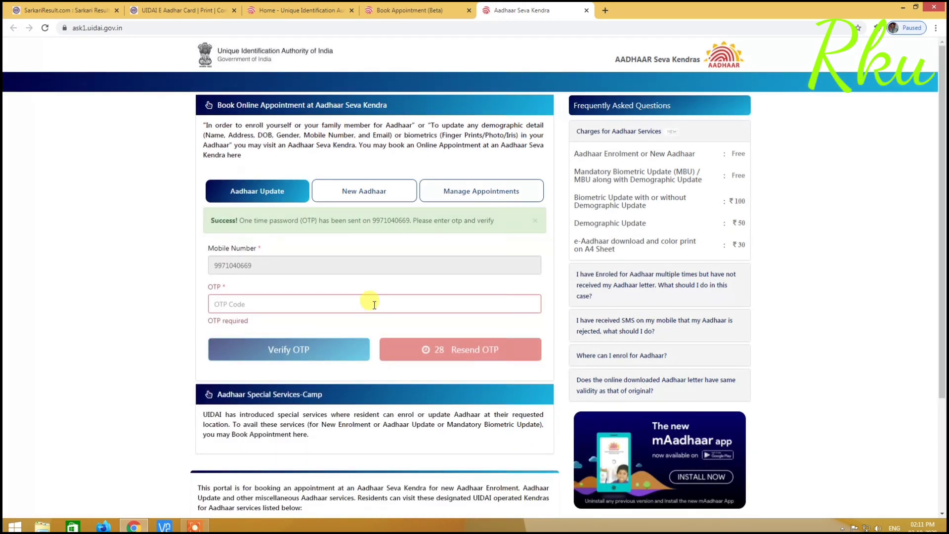
# Enter the received one-time password and verify it
pyautogui.click(247, 299)
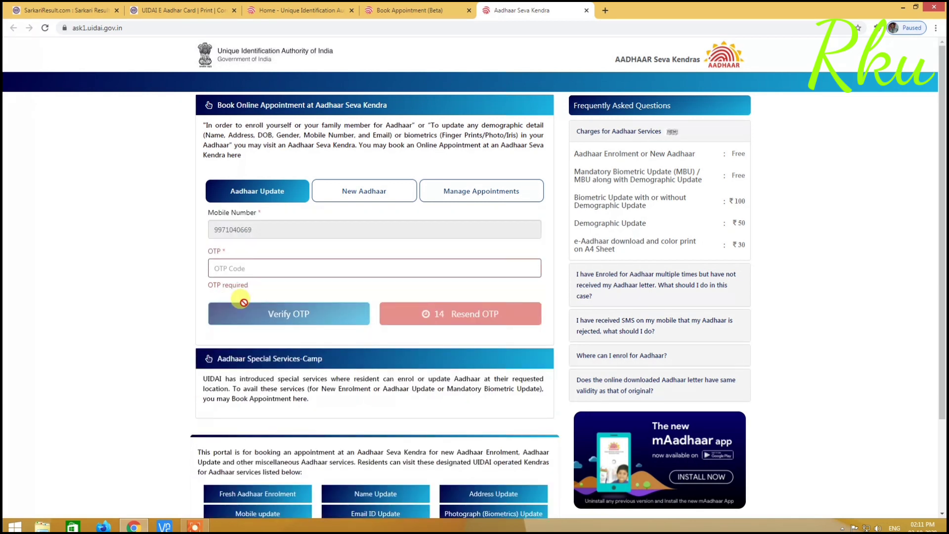
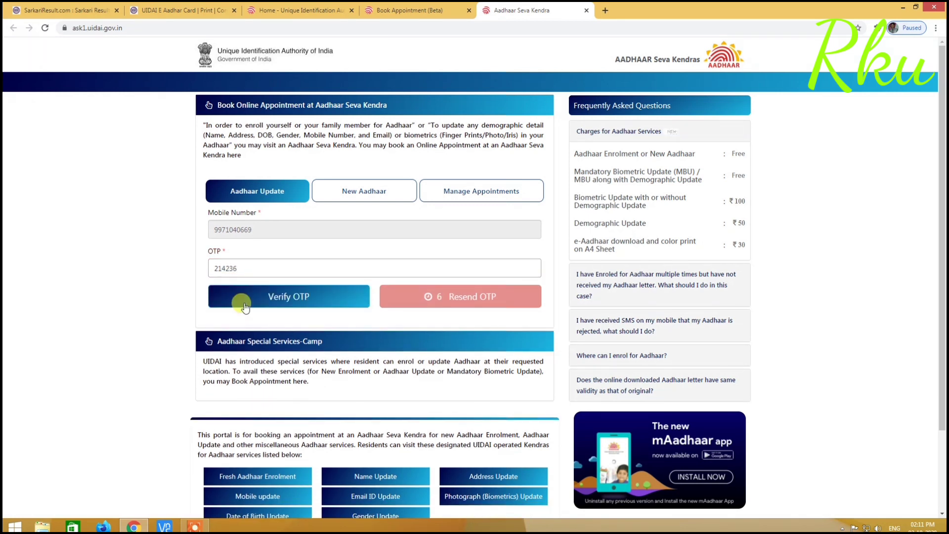
pyautogui.click(286, 297)
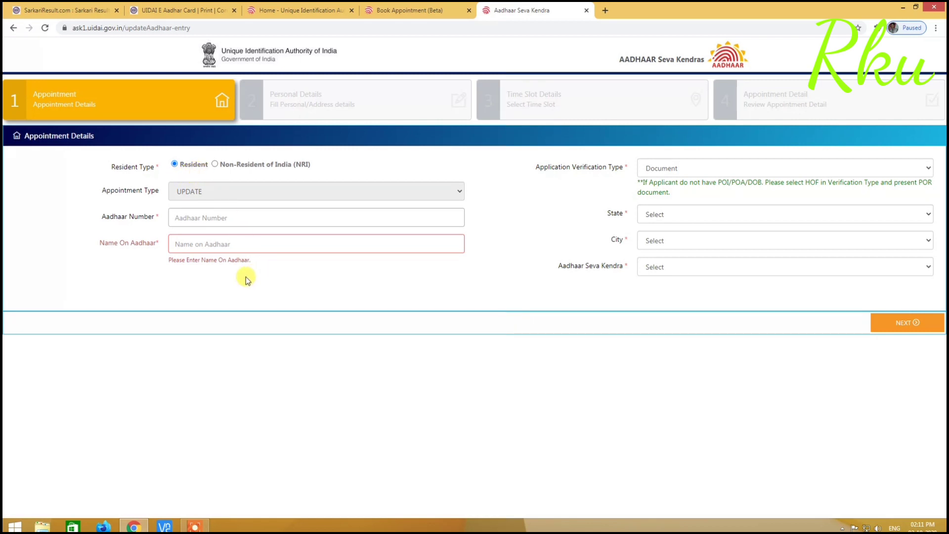
# Enter the resident's Aadhaar number and the name as printed on the Aadhaar
pyautogui.click(254, 194)
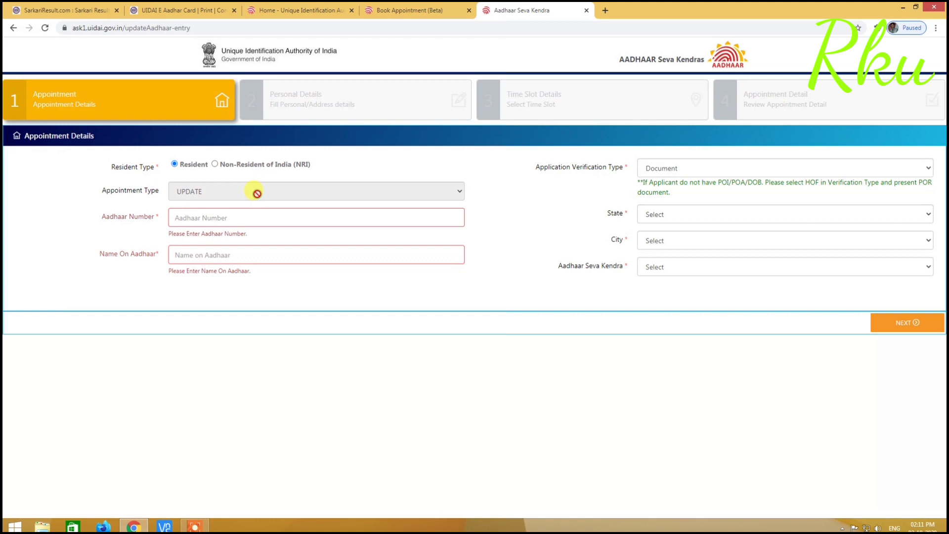
pyautogui.click(218, 214)
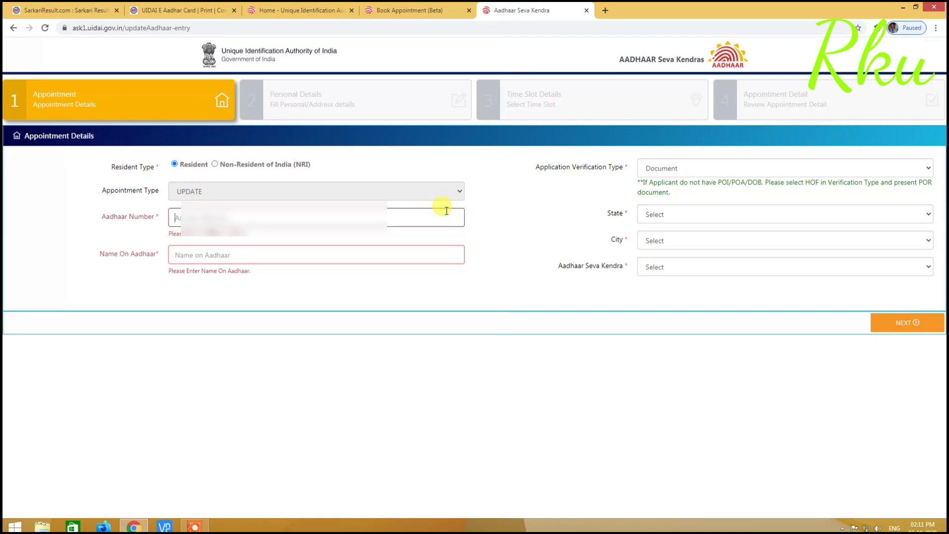
pyautogui.click(202, 248)
pyautogui.write('deepes')
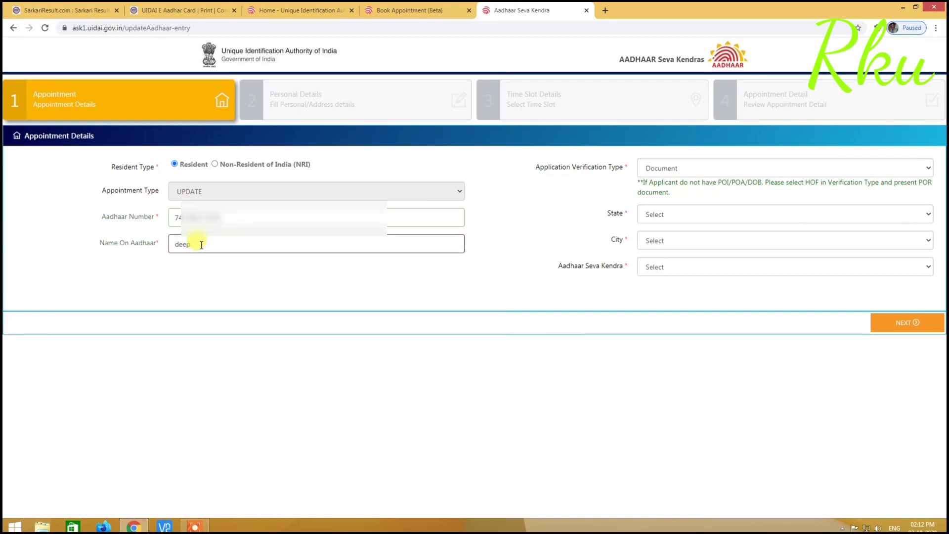
pyautogui.press('BackSpace')
pyautogui.write('p')
pyautogui.write('esh')
# Keep Document verification, choose DELHI, New Delhi and Inderlok Metro Station centre, and continue
pyautogui.click(749, 168)
pyautogui.click(666, 193)
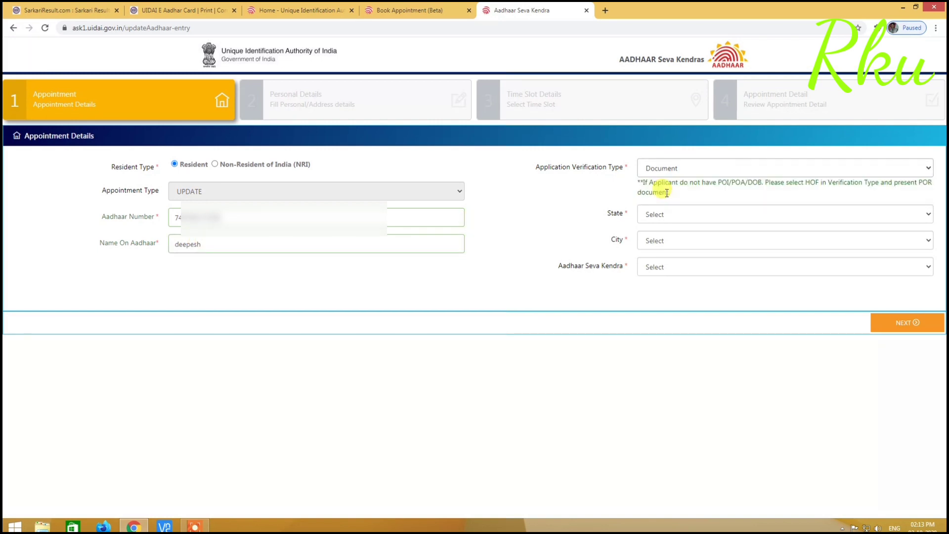
pyautogui.click(675, 210)
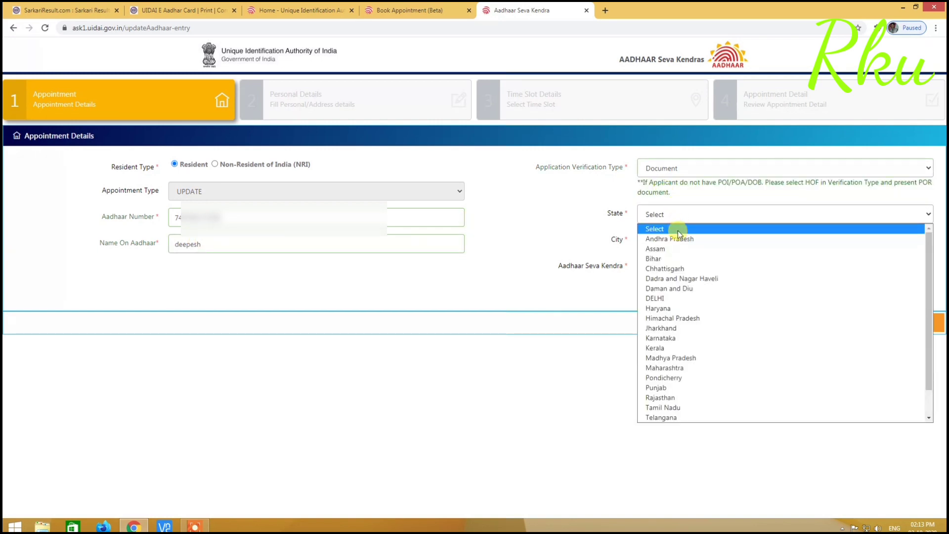
pyautogui.click(676, 297)
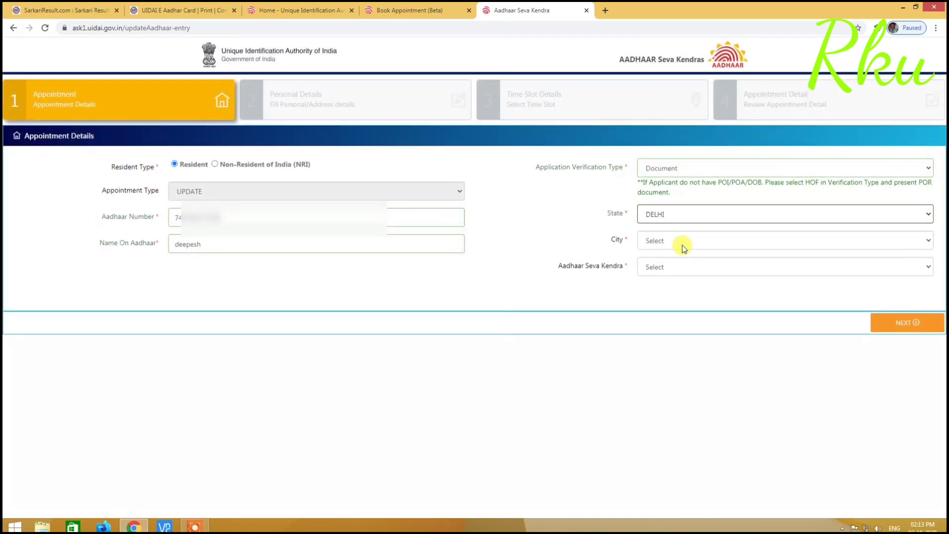
pyautogui.click(683, 245)
pyautogui.click(685, 262)
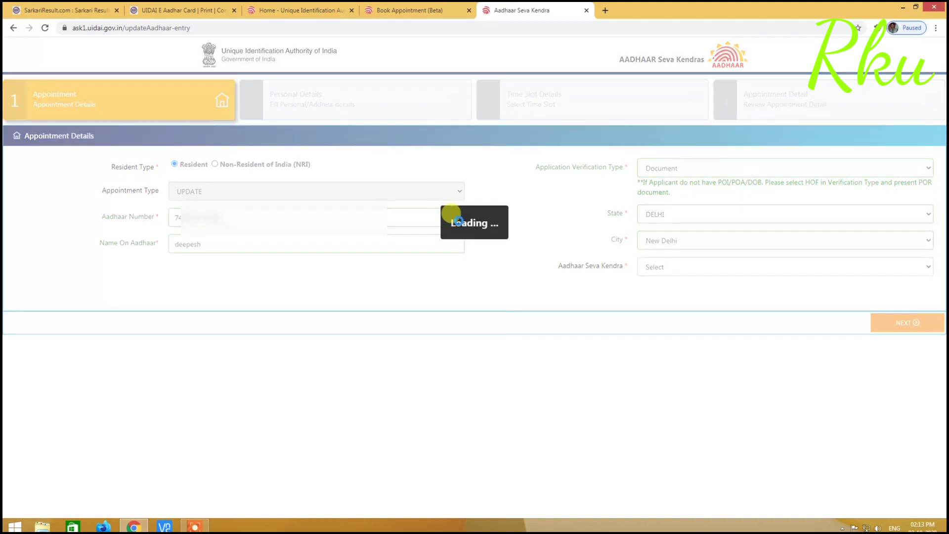
pyautogui.click(684, 270)
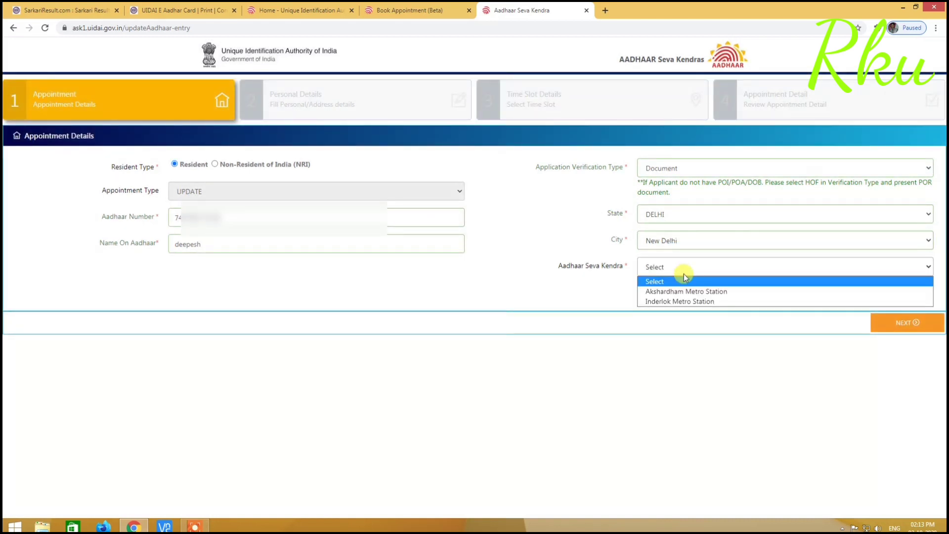
pyautogui.click(687, 301)
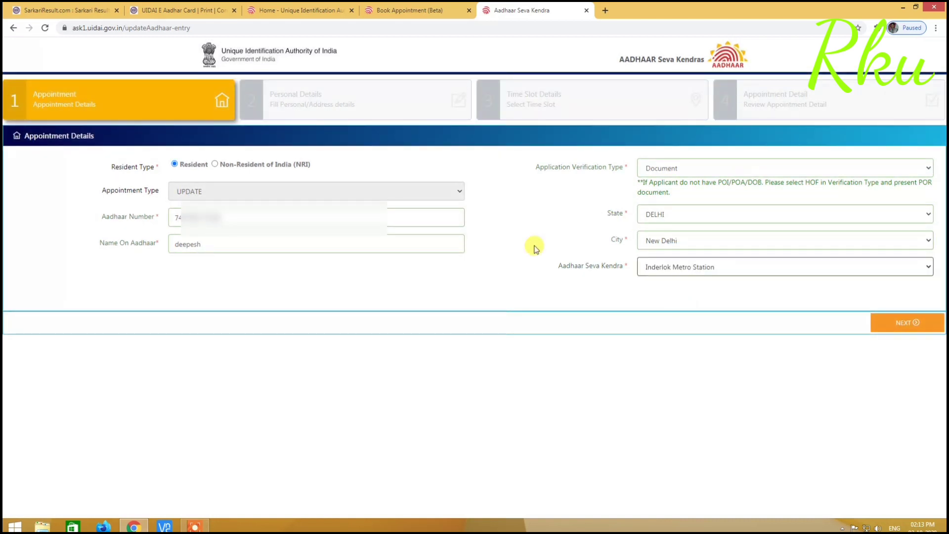
pyautogui.click(917, 330)
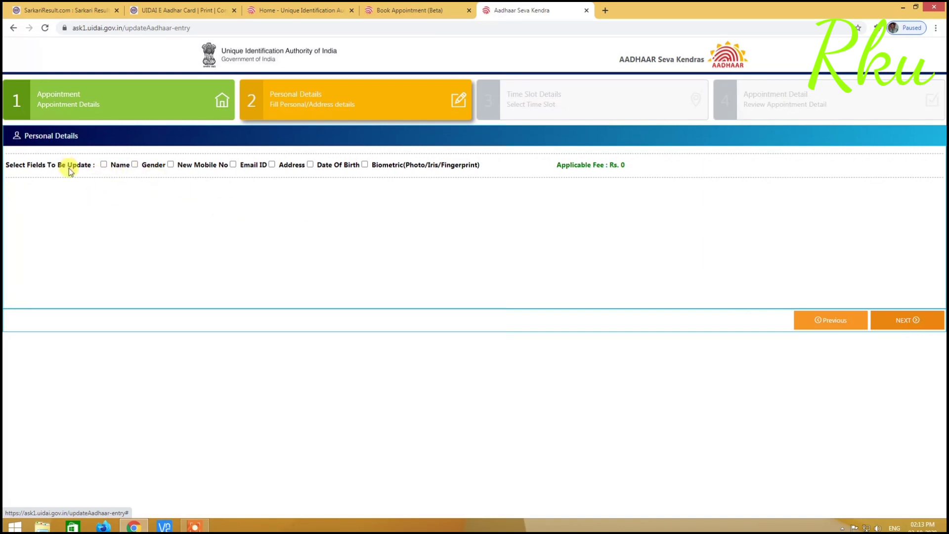
# Mark New Mobile No and Address for update, and enter the new address pin code
pyautogui.click(170, 165)
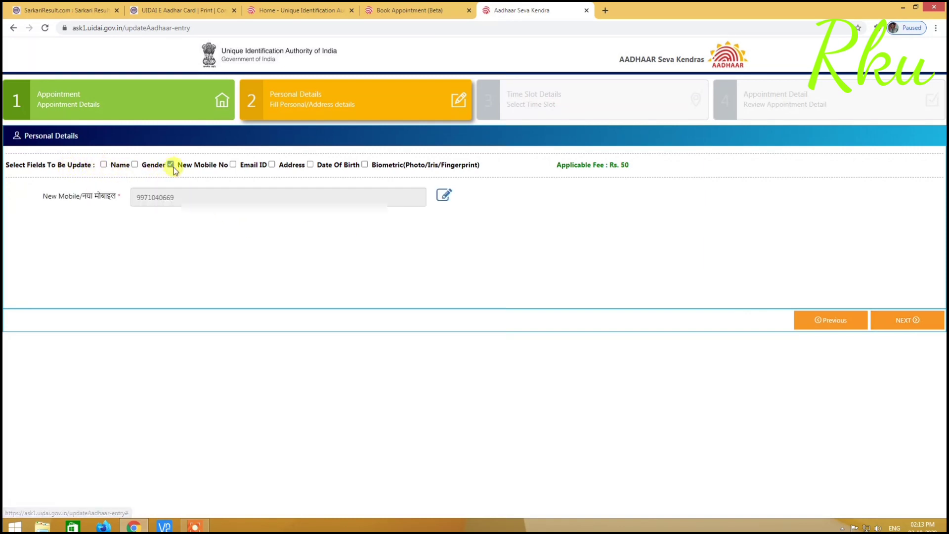
pyautogui.click(272, 165)
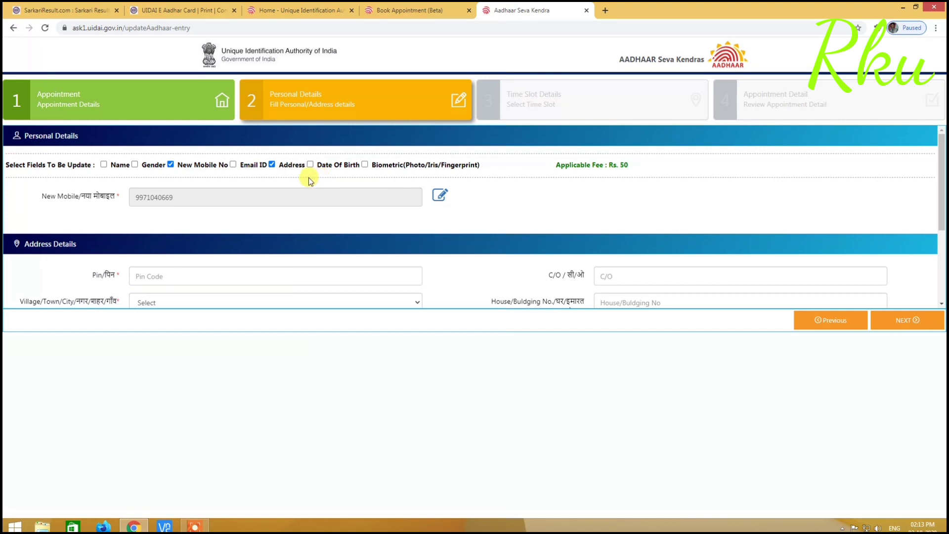
pyautogui.click(178, 276)
pyautogui.write('10043')
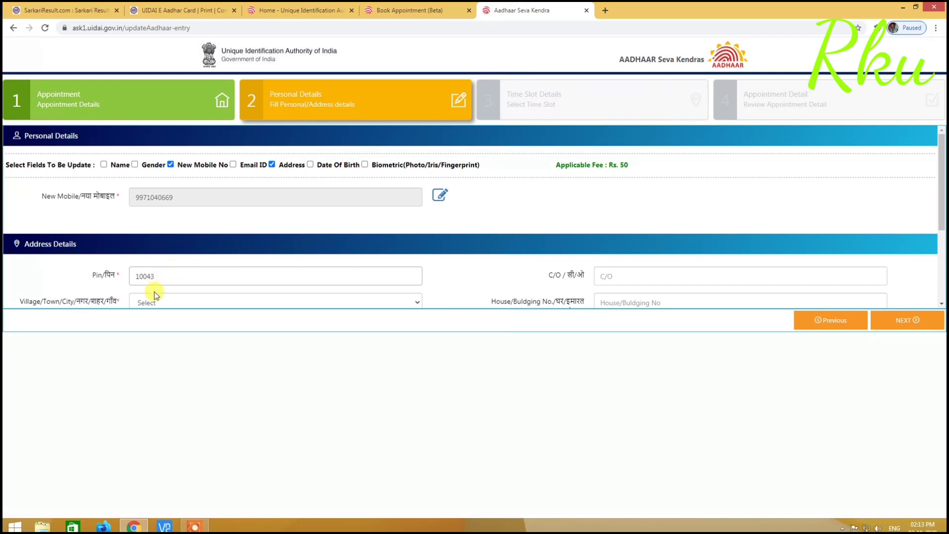
pyautogui.press('BackSpace')
pyautogui.press('BackSpace')
pyautogui.press('BackSpace')
pyautogui.press('BackSpace')
pyautogui.press('BackSpace')
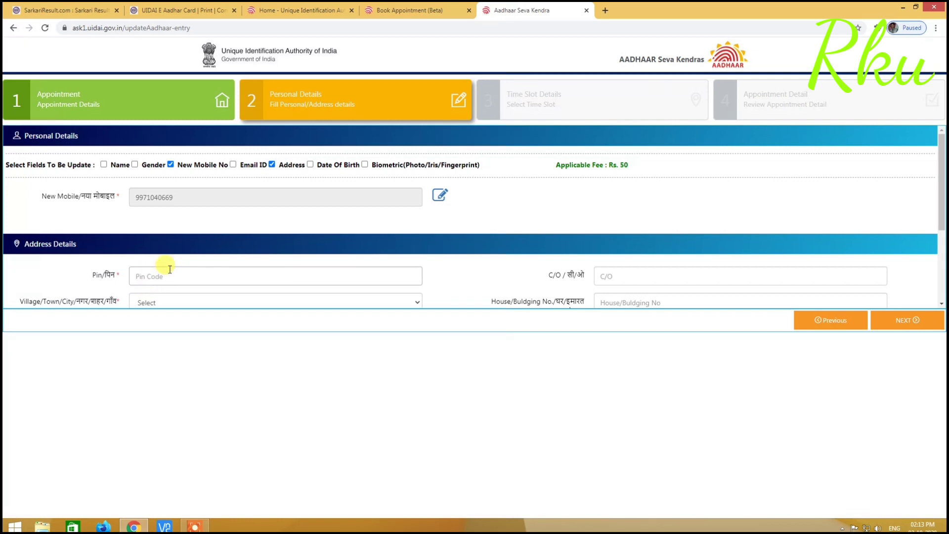
pyautogui.write('110043')
# Choose the village/town and post office for the new address
pyautogui.click(156, 303)
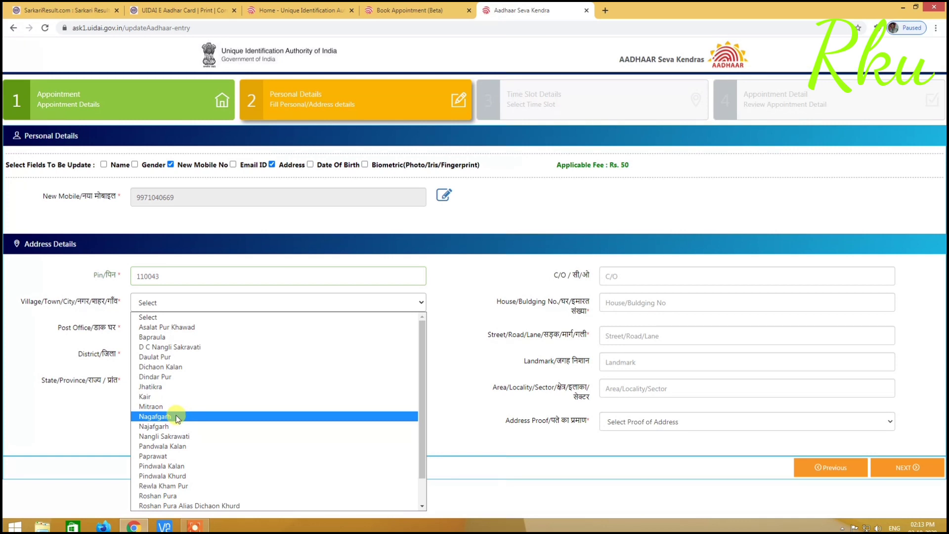
pyautogui.scroll(-1, 214, 415)
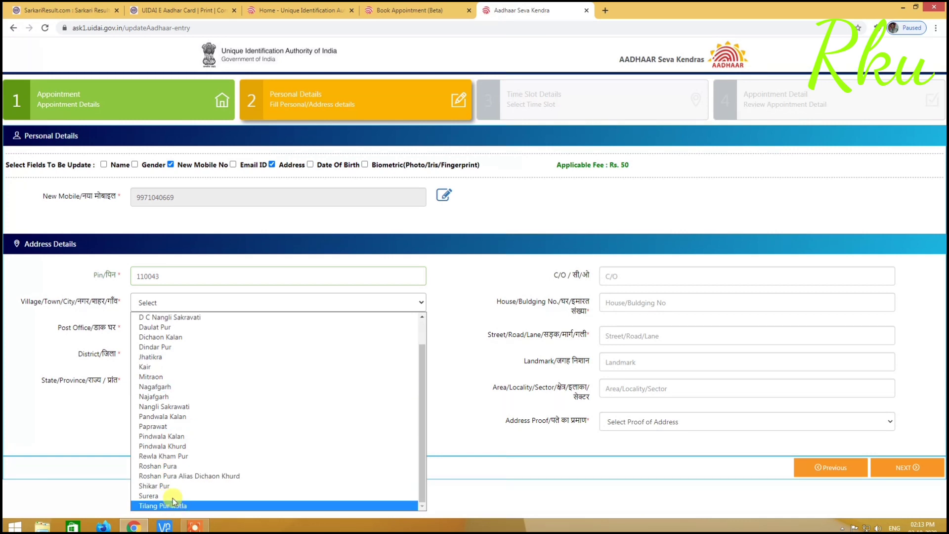
pyautogui.scroll(1, 179, 428)
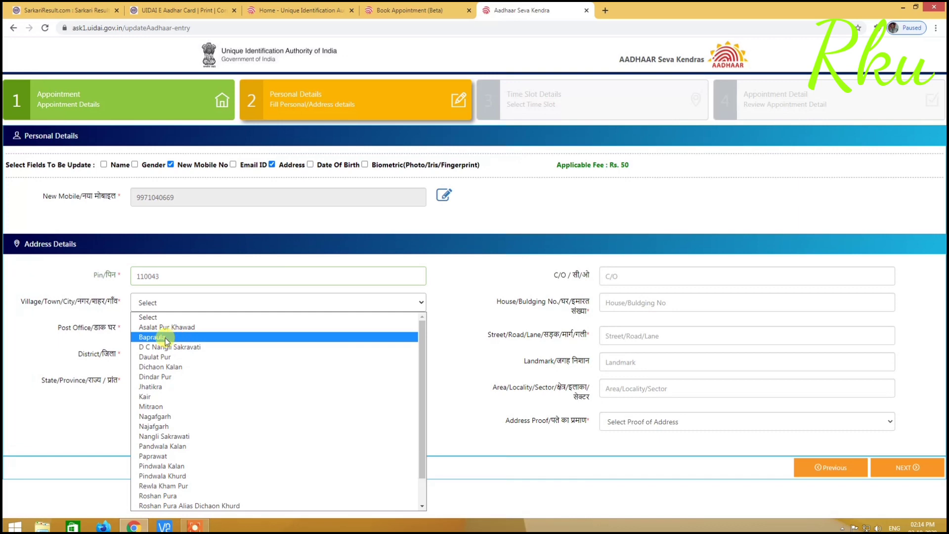
pyautogui.click(165, 337)
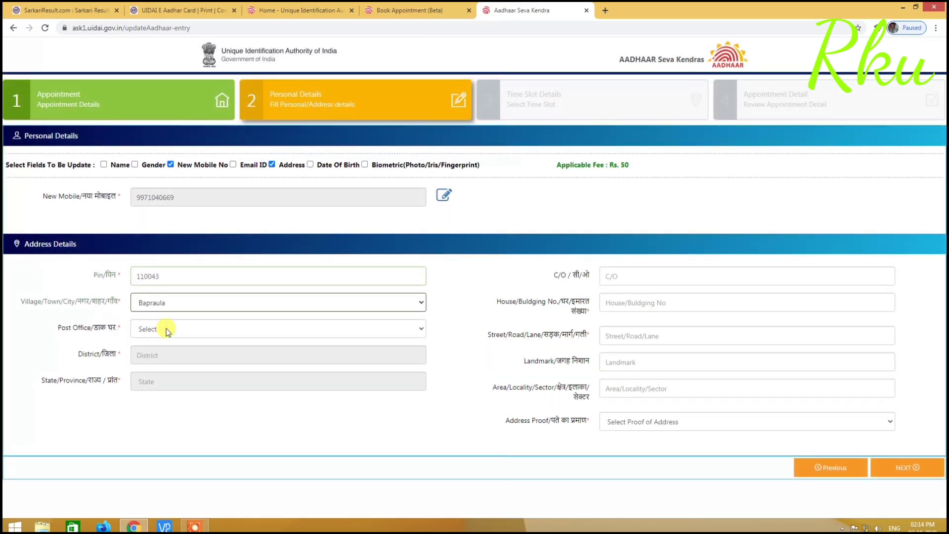
pyautogui.click(166, 328)
pyautogui.click(159, 353)
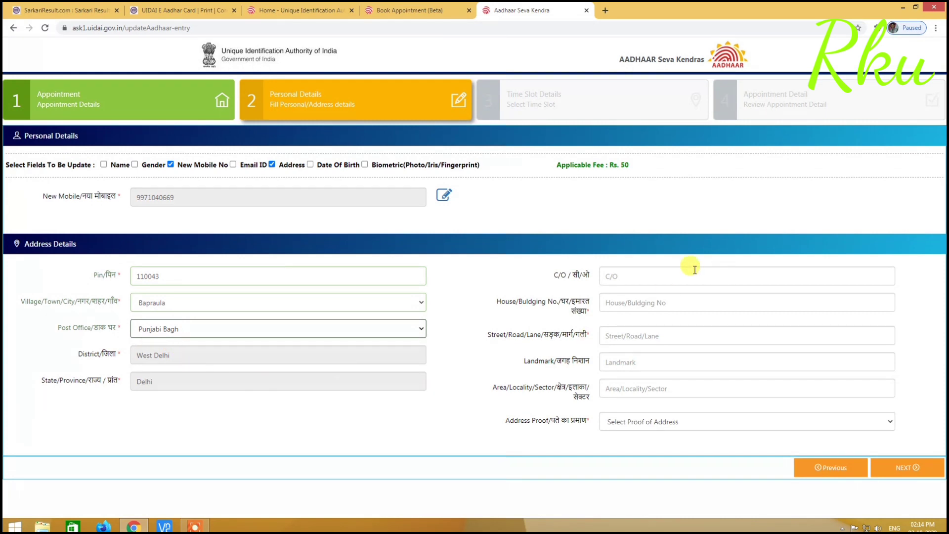
pyautogui.click(630, 276)
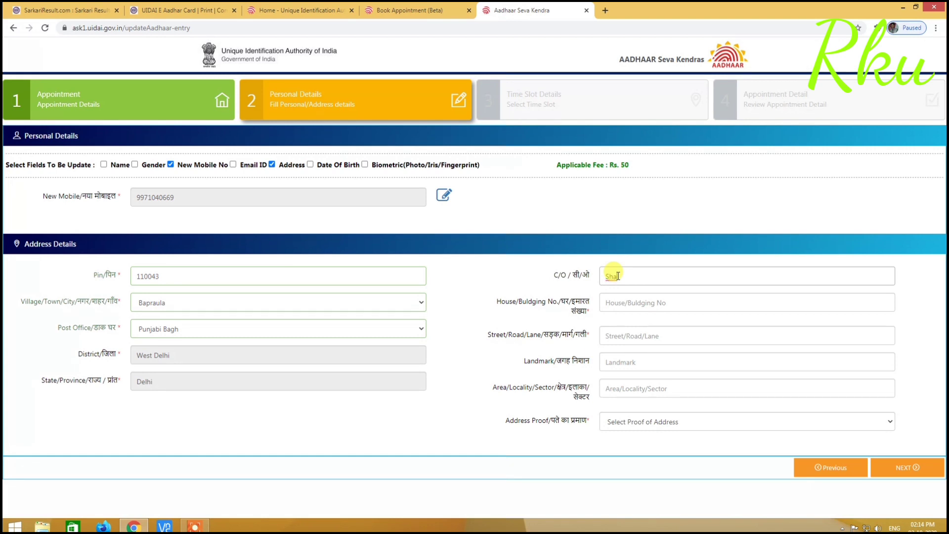
# Type the care-of name and the house/building number of the new address
pyautogui.write('shi k')
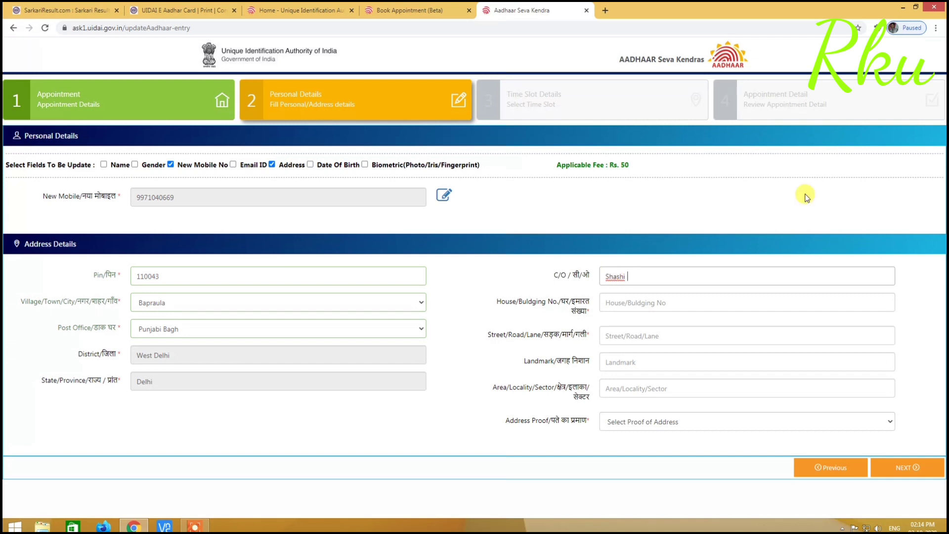
pyautogui.write('ant')
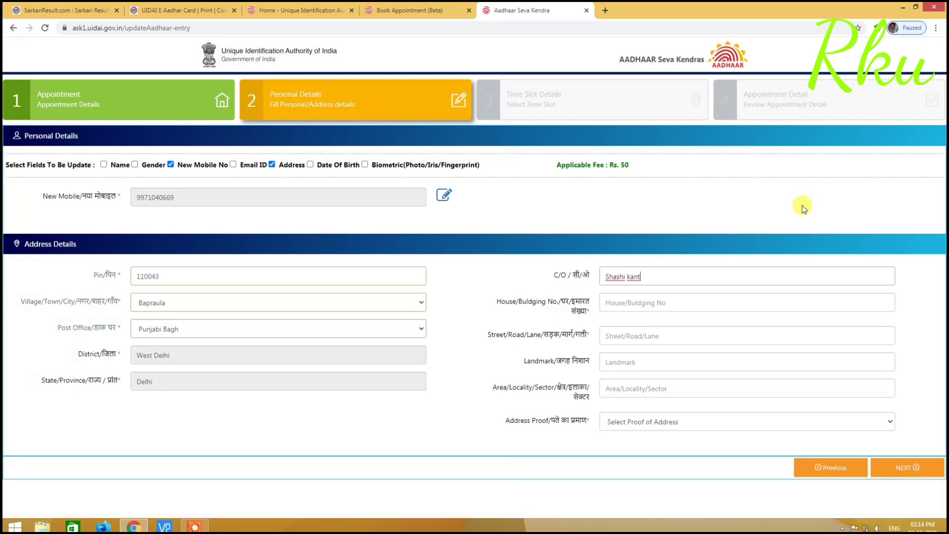
pyautogui.click(641, 303)
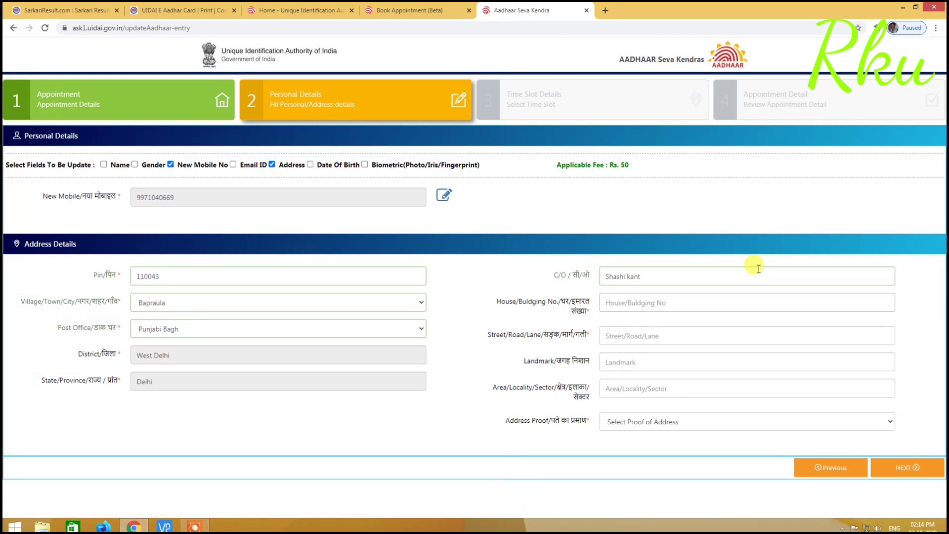
pyautogui.write('b')
pyautogui.press('BackSpace')
# Enter the street/road/lane of the new address, correcting a false start
pyautogui.click(641, 336)
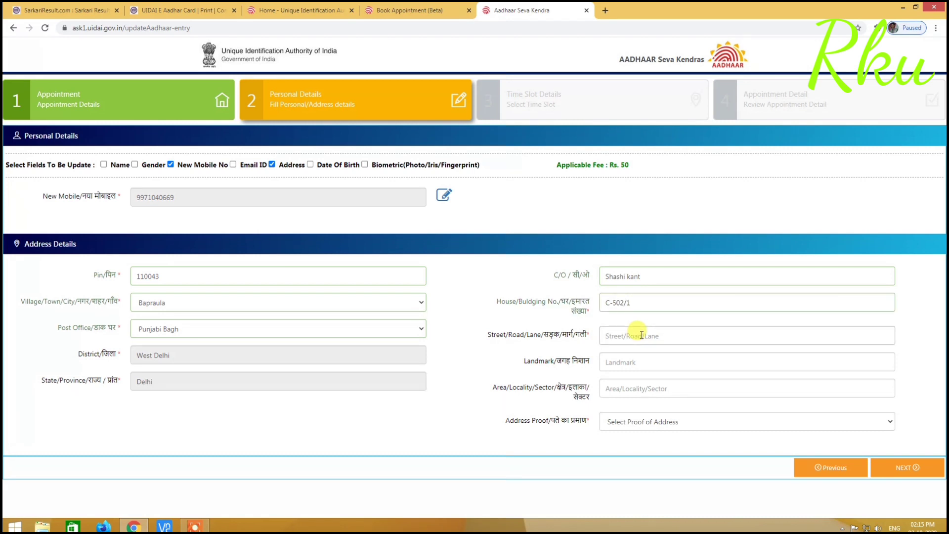
# Fill in the landmark and area/locality of the new address
pyautogui.click(622, 360)
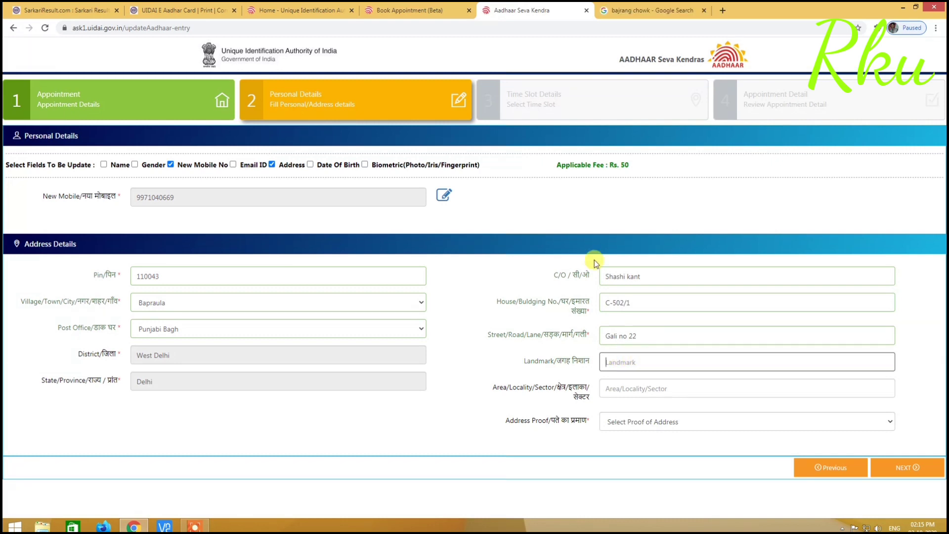
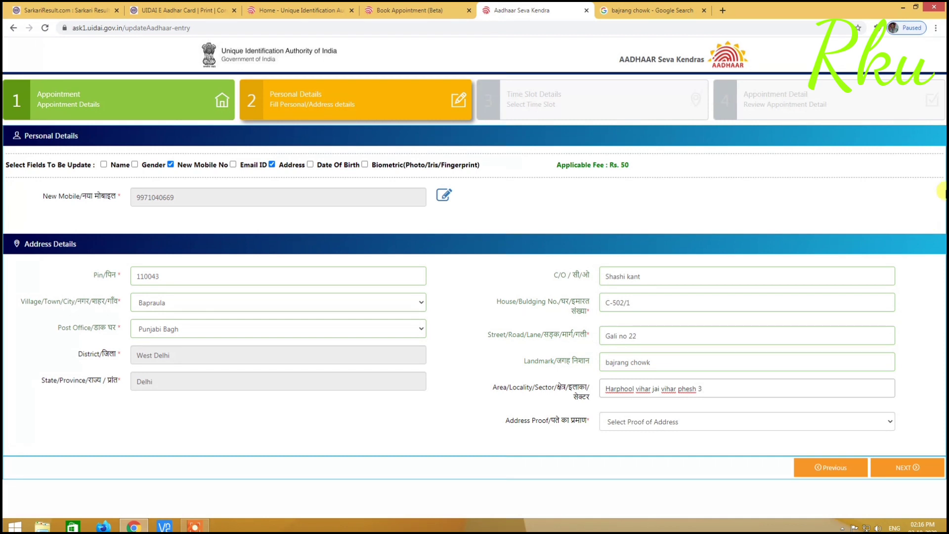
# Choose the MP/MLA-issued address certificate as address proof and continue to Time Slot
pyautogui.click(663, 419)
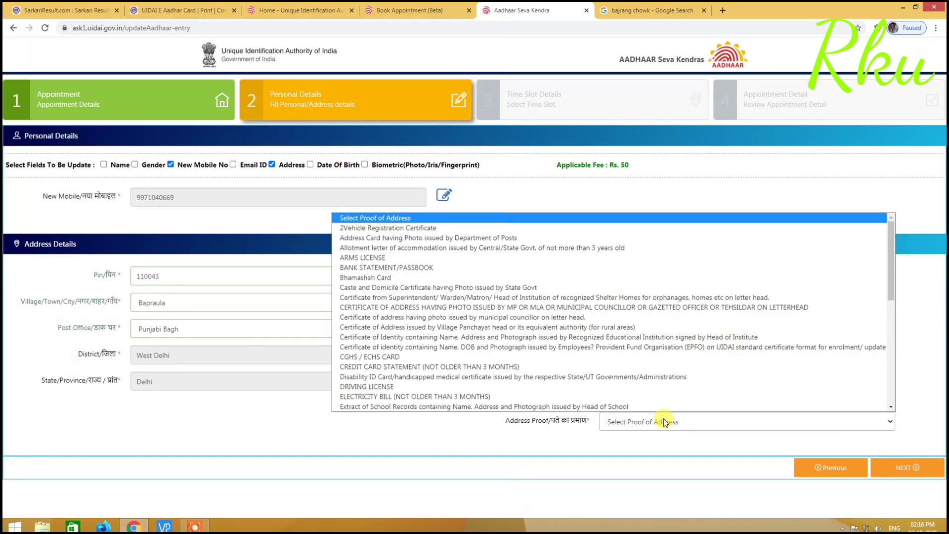
pyautogui.scroll(-1, 608, 395)
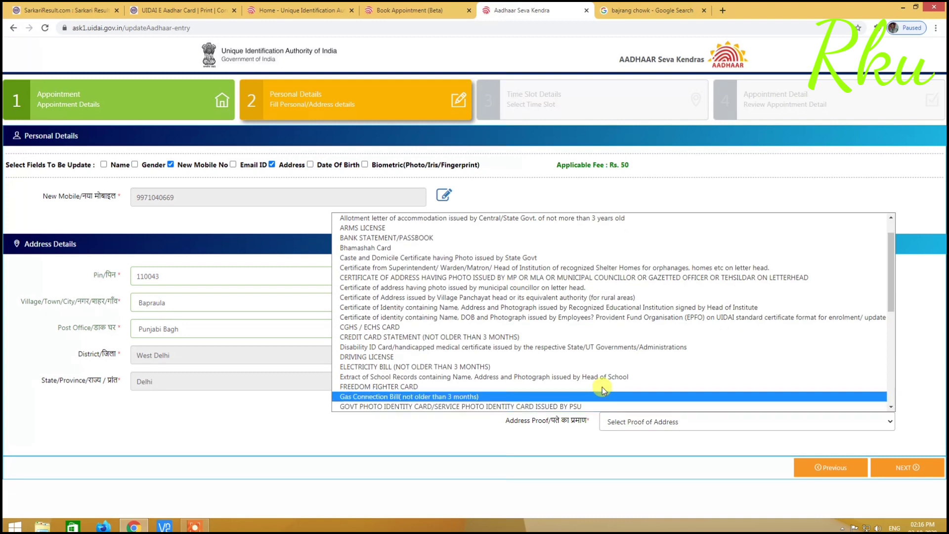
pyautogui.click(556, 277)
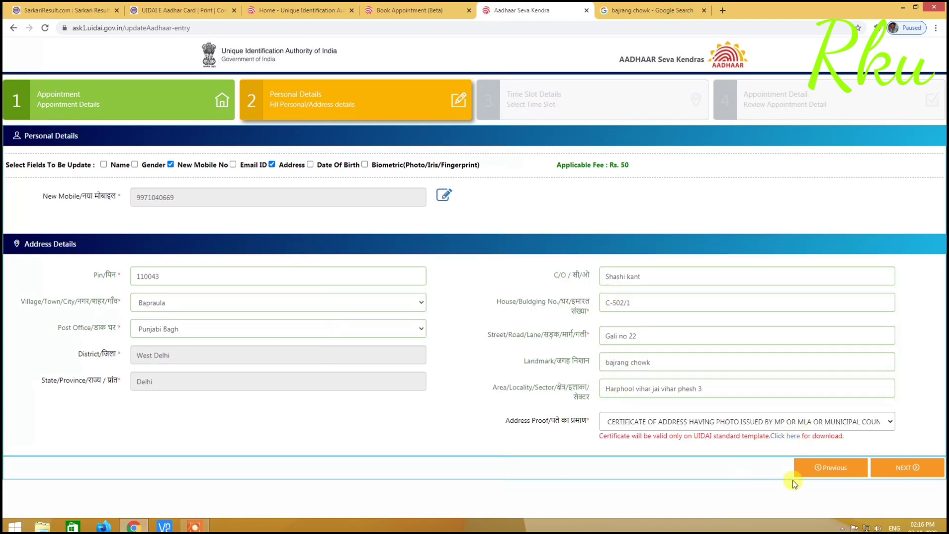
pyautogui.click(909, 467)
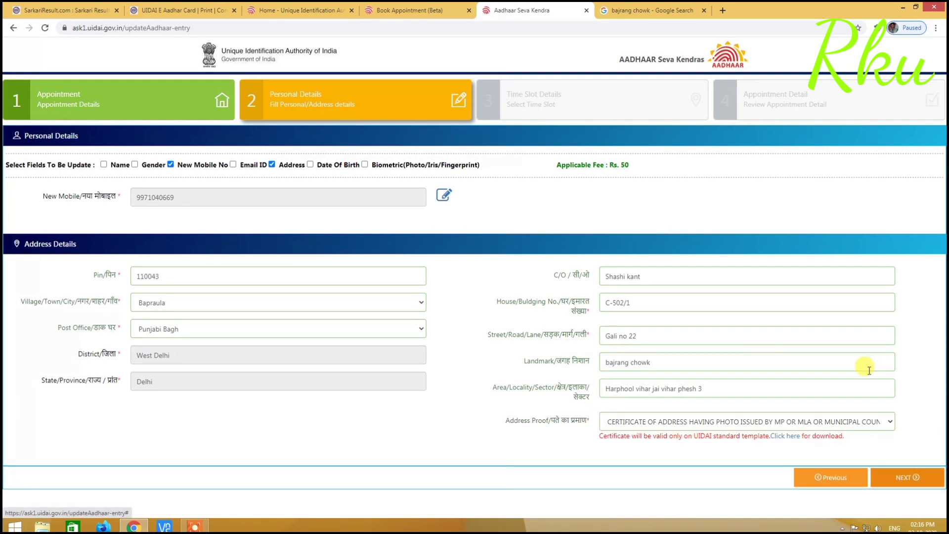
pyautogui.click(910, 476)
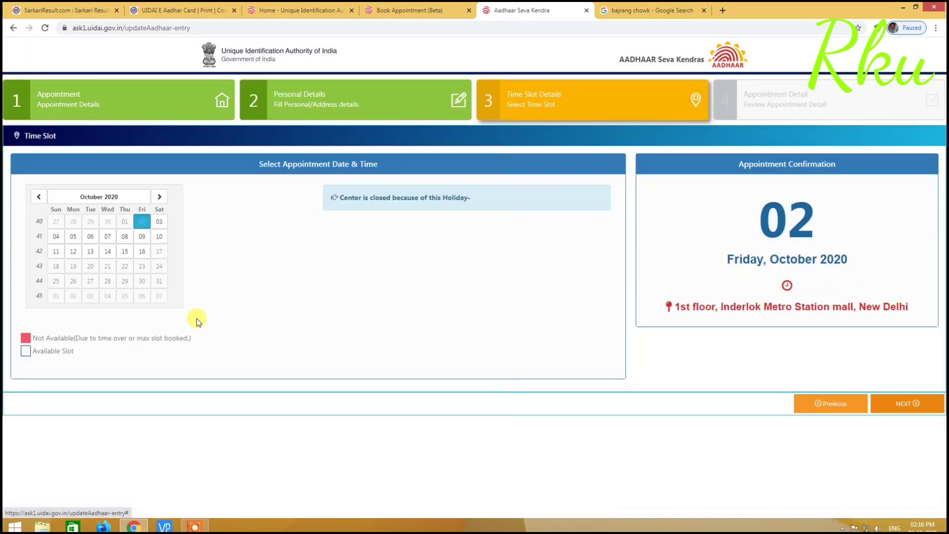
# Pick Friday 16 October 2020 as the date, whose time slots all show unavailable
pyautogui.click(143, 252)
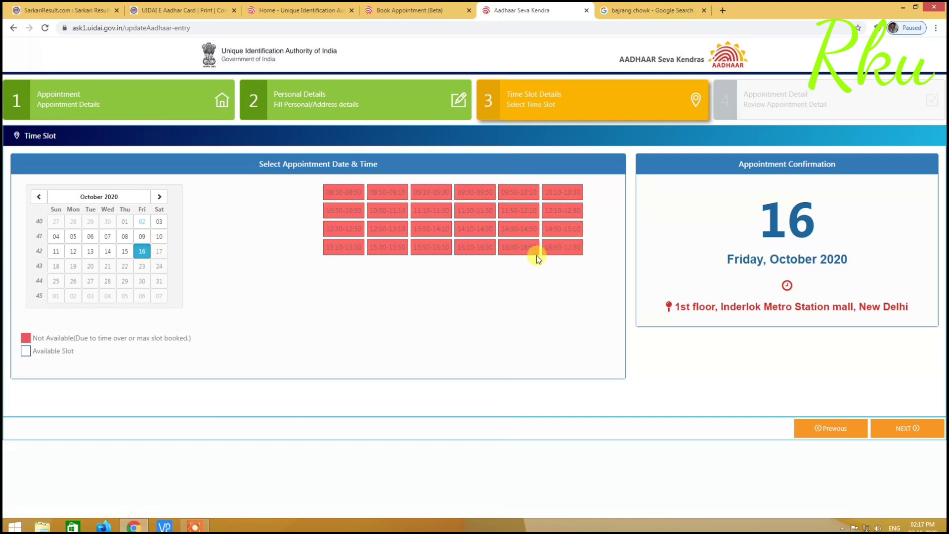
pyautogui.moveTo(562, 192); pyautogui.dragTo(567, 192)
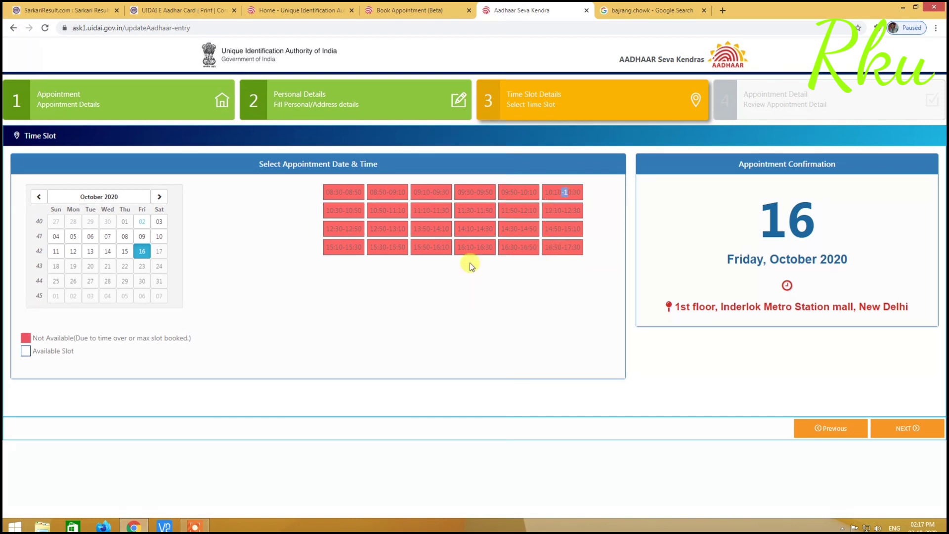